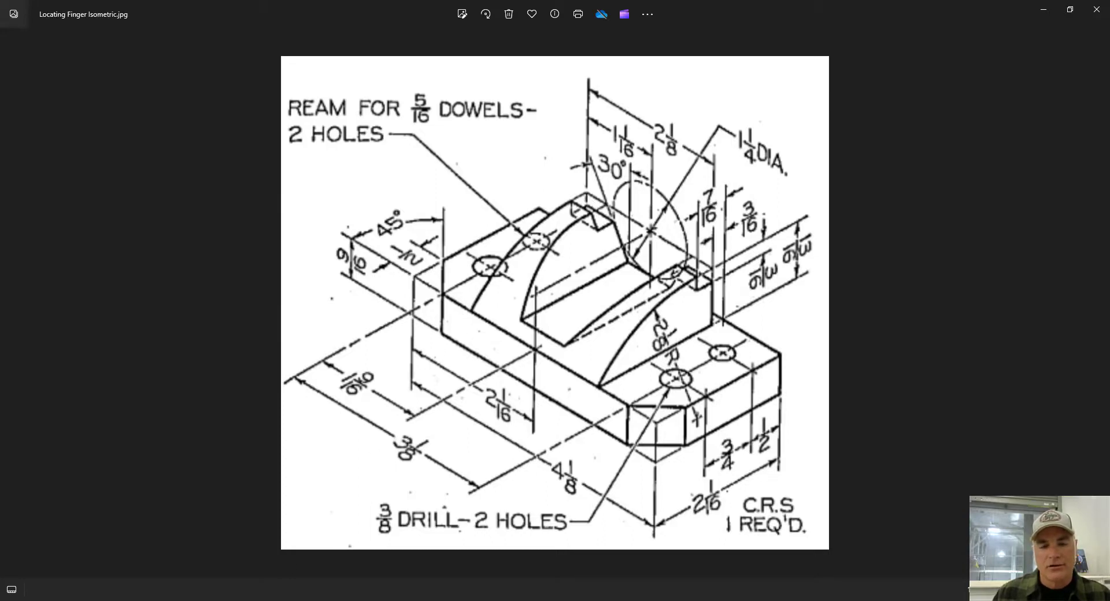
# Switch to the Locating Finger drawing in Inventor and zoom in on the lower-left front view.
pyautogui.hotkey('alt', 'Tab')
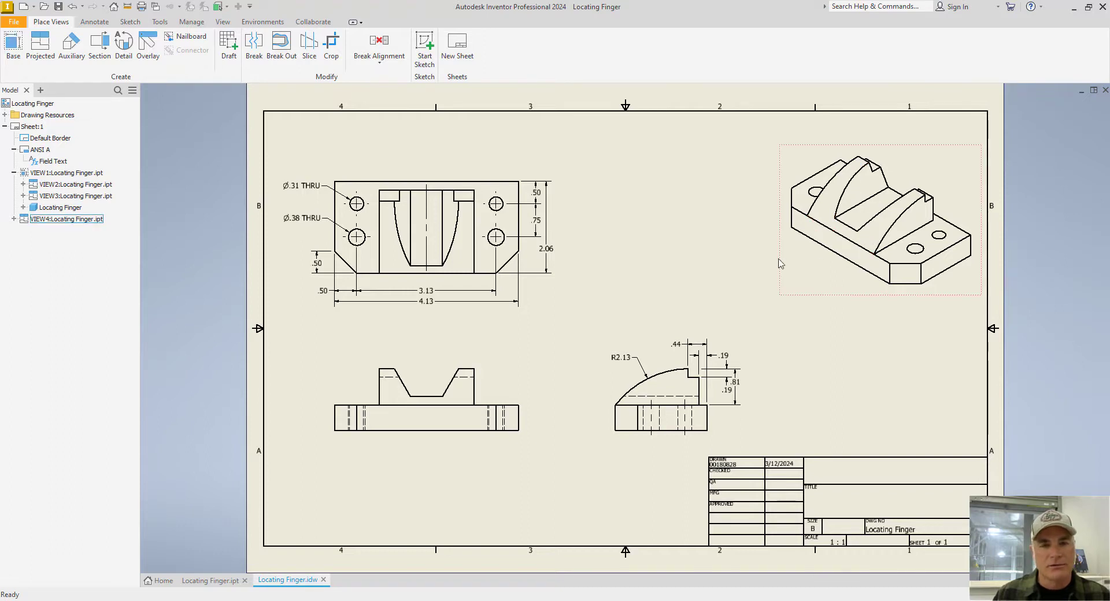
pyautogui.scroll(3, 410, 379)
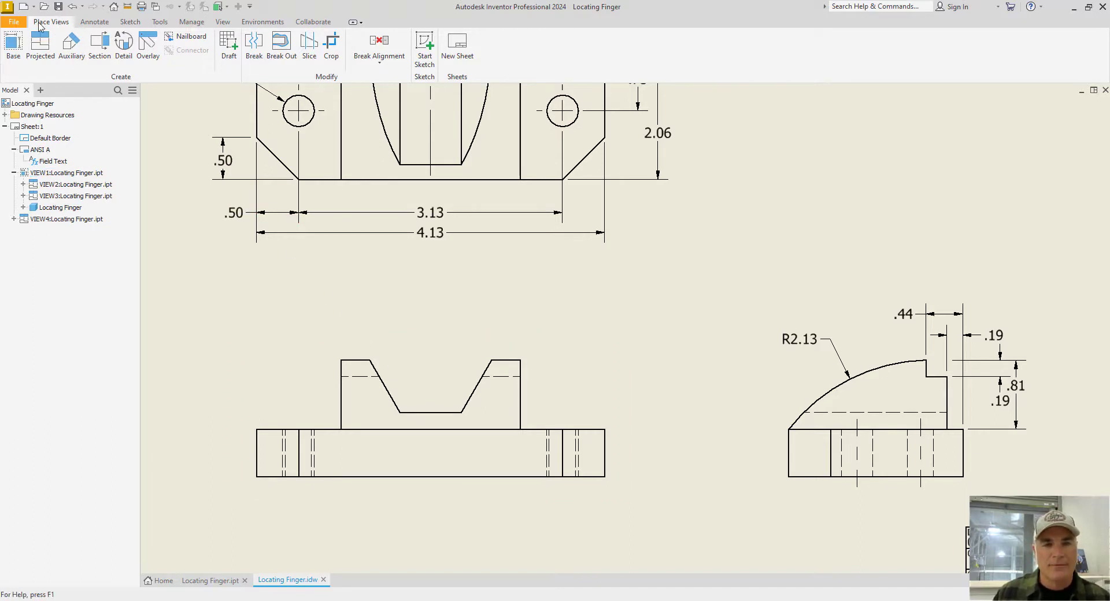
# Create a sketch on the front view and project the V-groove's two slanted edges and bottom edge.
pyautogui.click(428, 49)
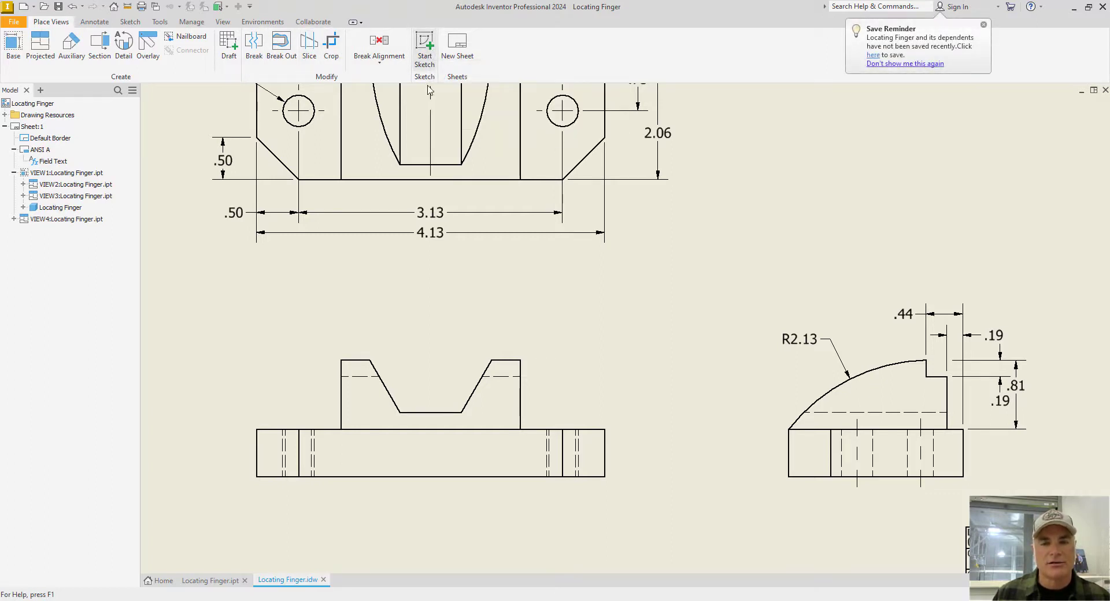
pyautogui.click(438, 363)
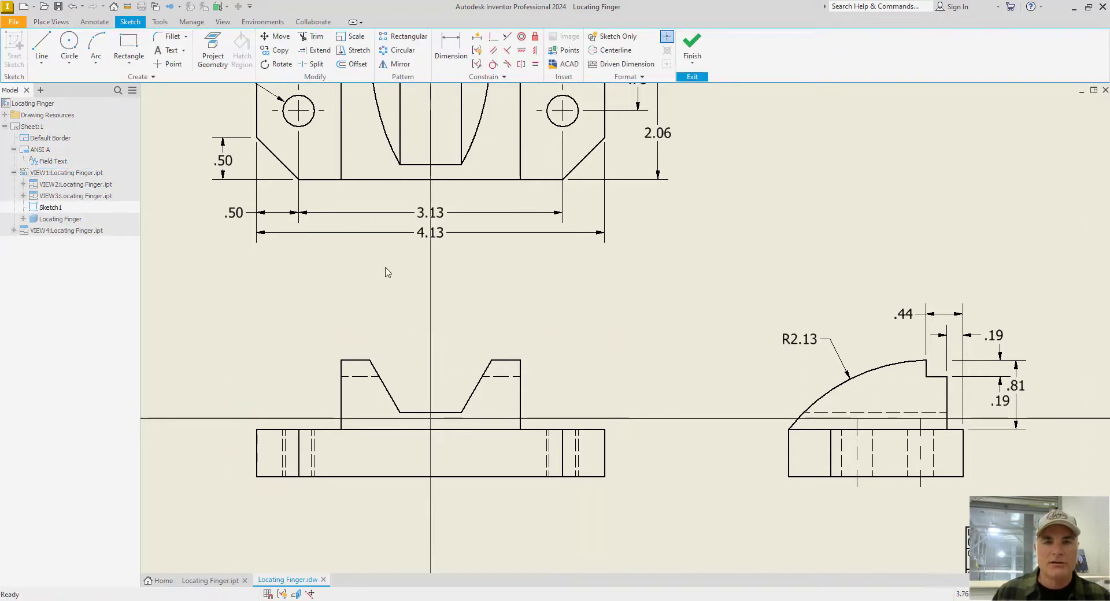
pyautogui.click(210, 40)
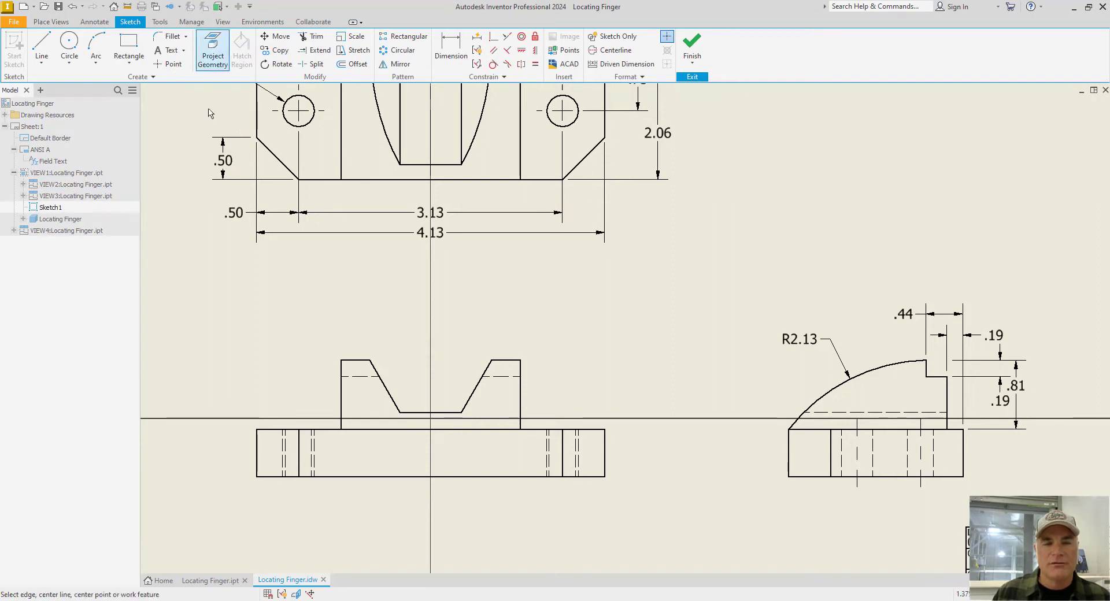
pyautogui.click(385, 391)
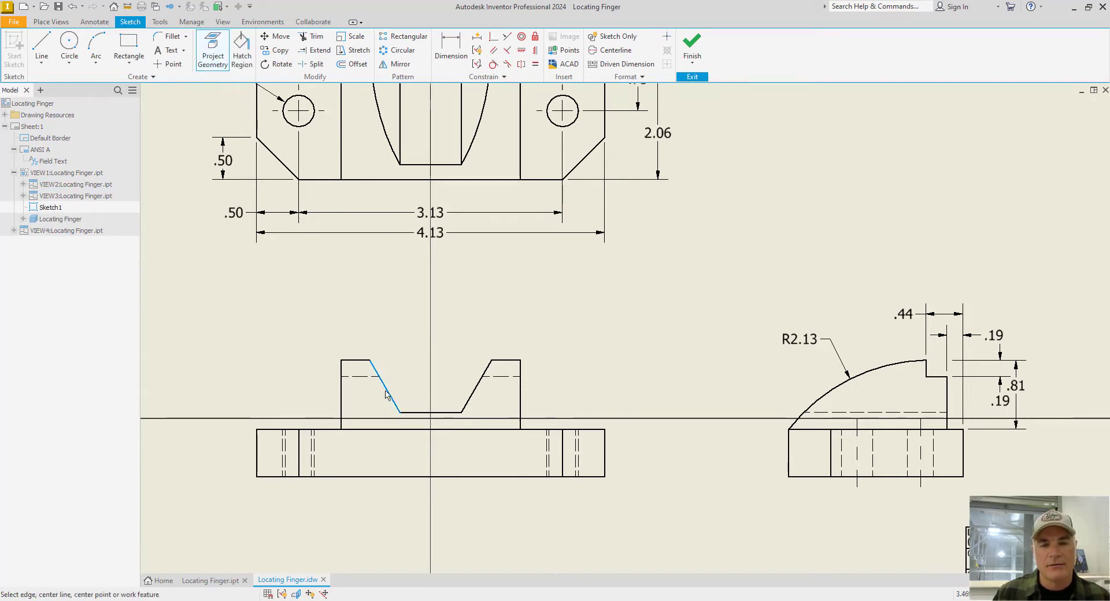
pyautogui.click(409, 412)
pyautogui.click(473, 396)
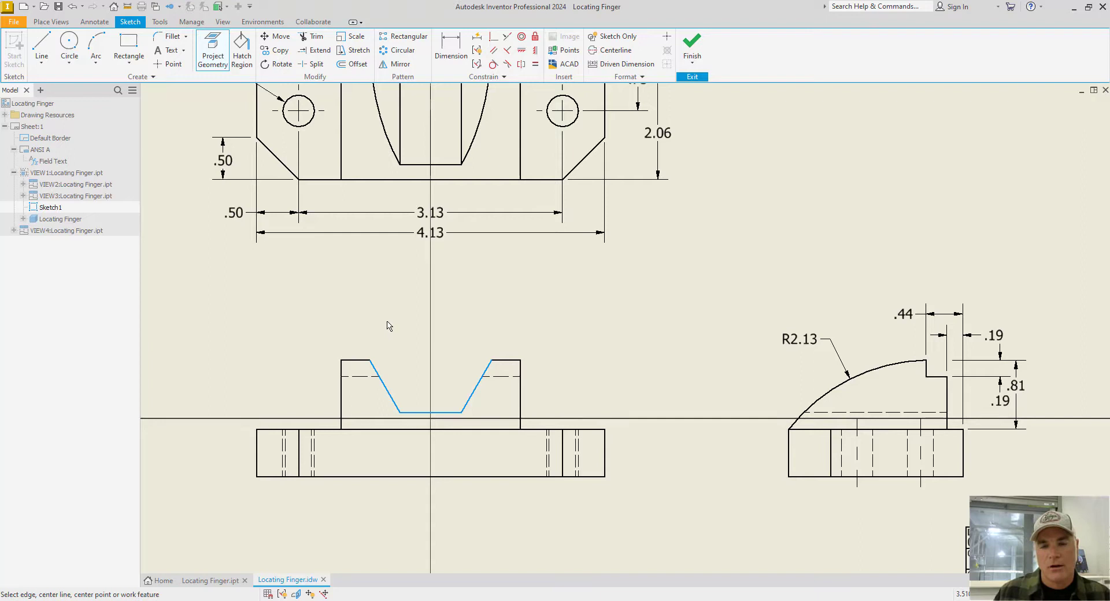
# Sketch a circle centred above the V-groove.
pyautogui.click(70, 52)
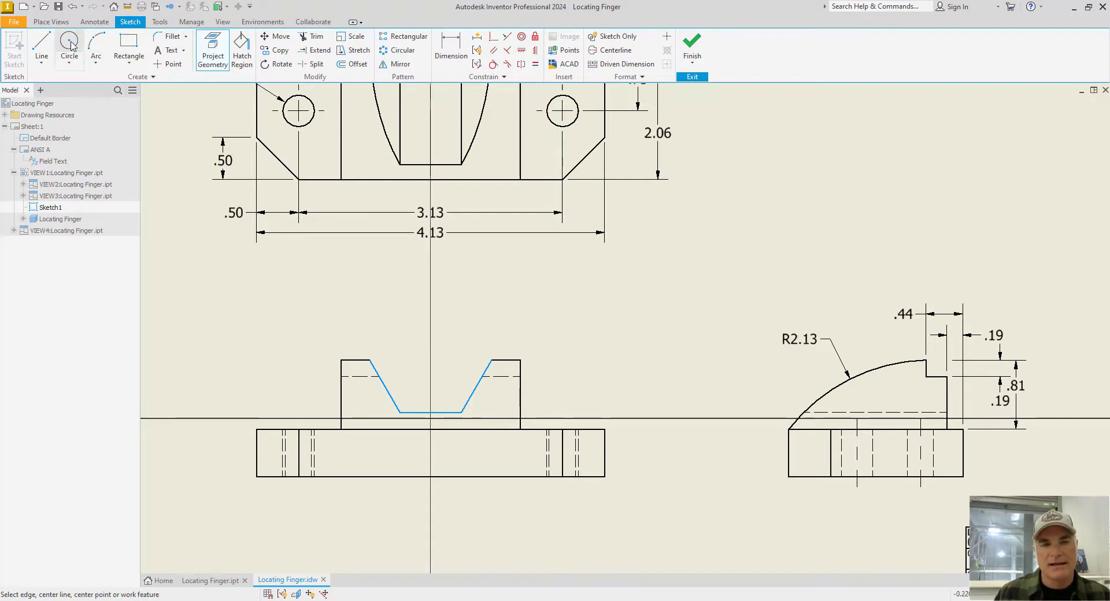
pyautogui.click(423, 364)
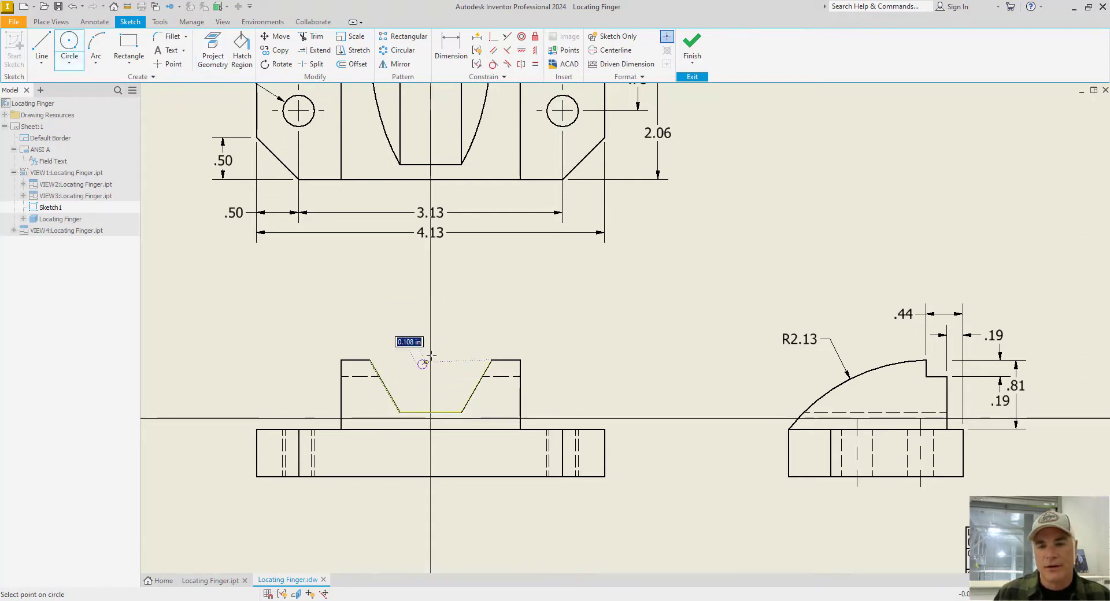
pyautogui.click(453, 338)
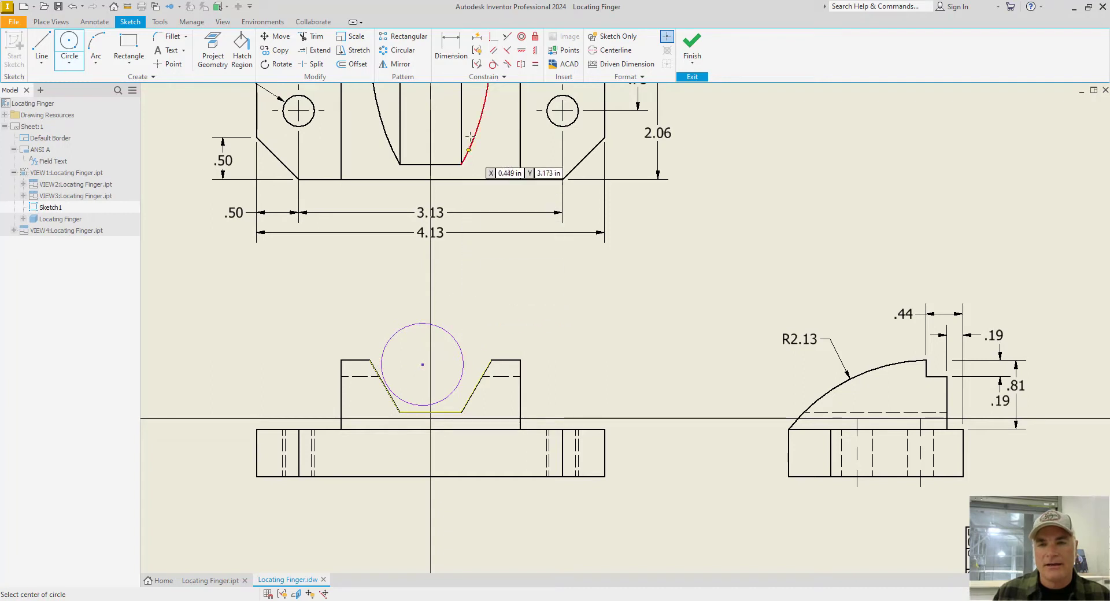
# Constrain the circle tangent to the left slanted, bottom and right slanted groove edges.
pyautogui.click(493, 63)
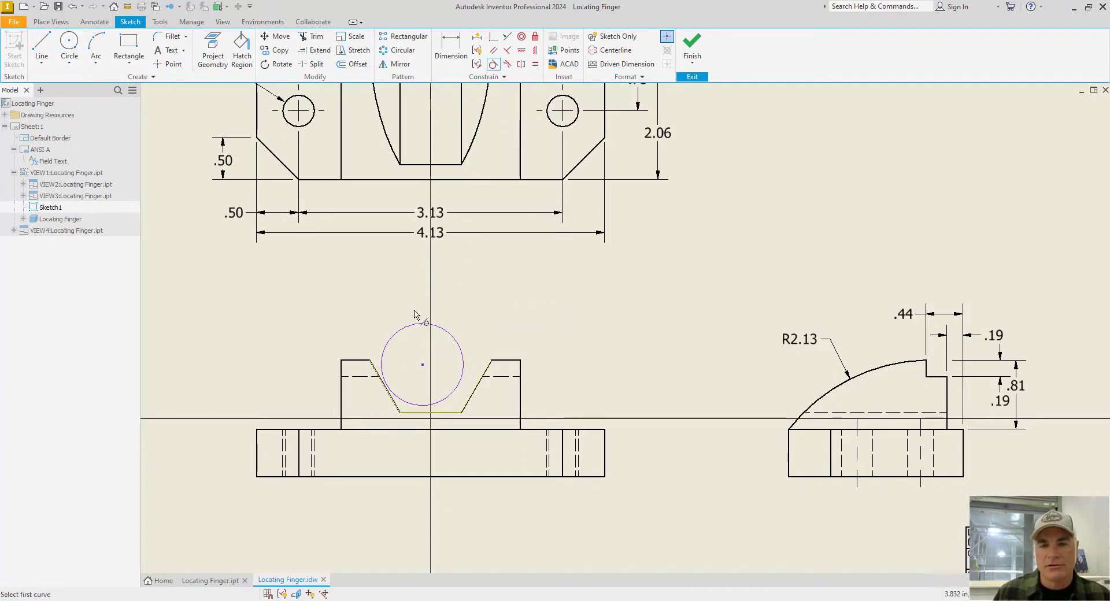
pyautogui.click(405, 331)
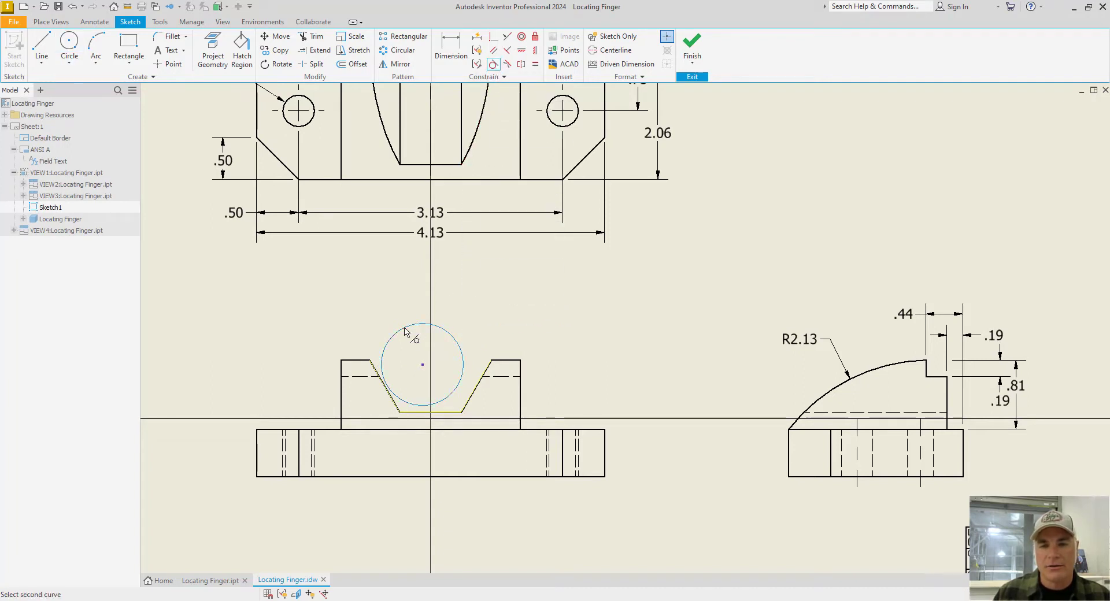
pyautogui.click(393, 401)
pyautogui.click(434, 404)
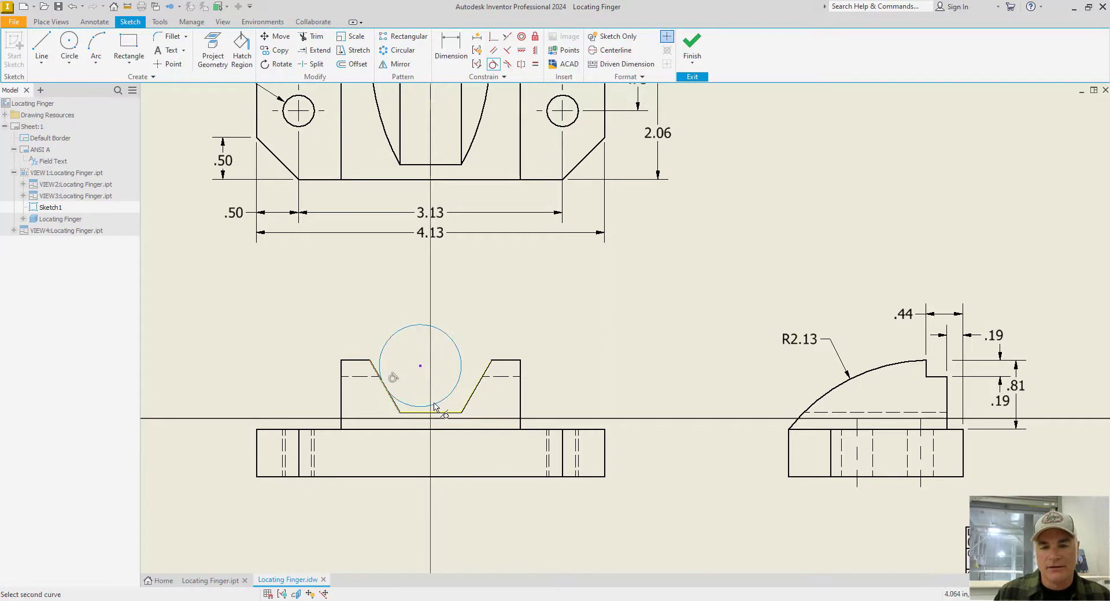
pyautogui.click(443, 414)
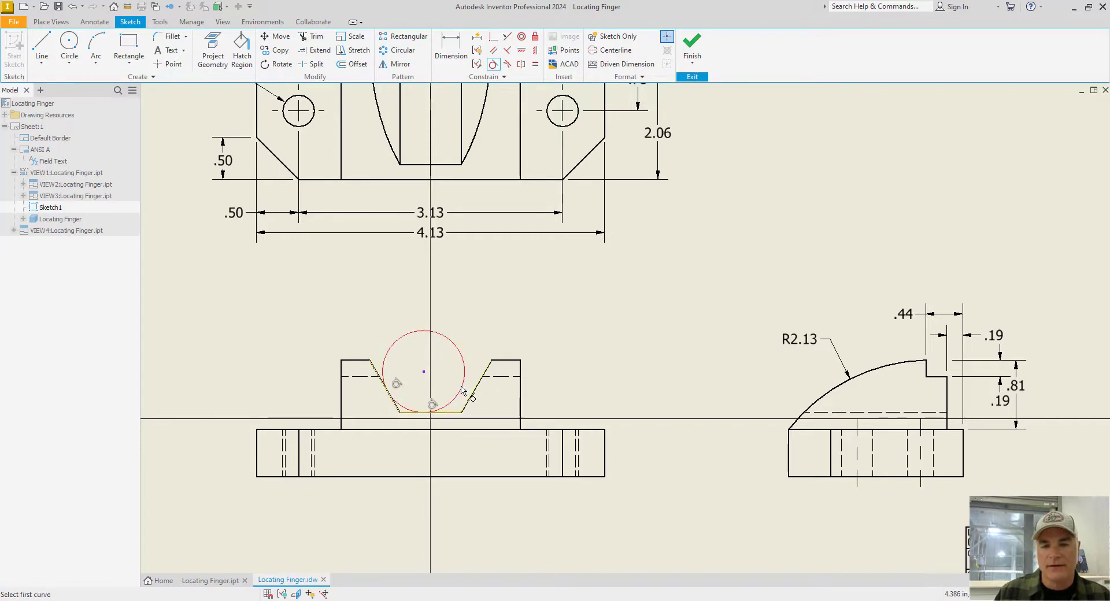
pyautogui.click(462, 389)
pyautogui.click(471, 398)
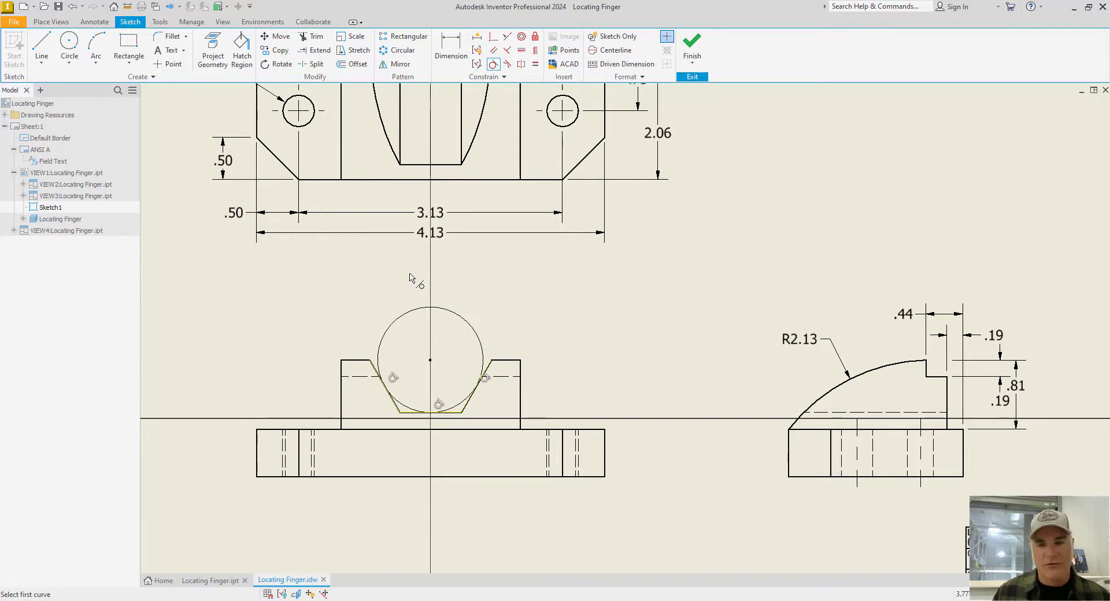
pyautogui.press('Escape')
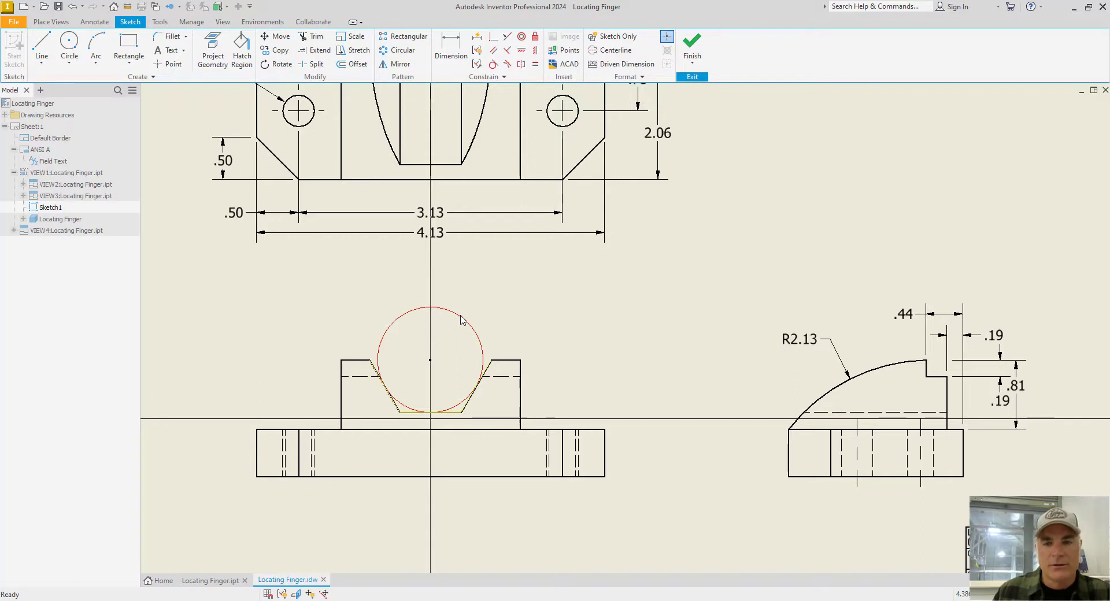
# Change the circle's line type to Chain in its properties and finish Sketch1.
pyautogui.rightClick(461, 320)
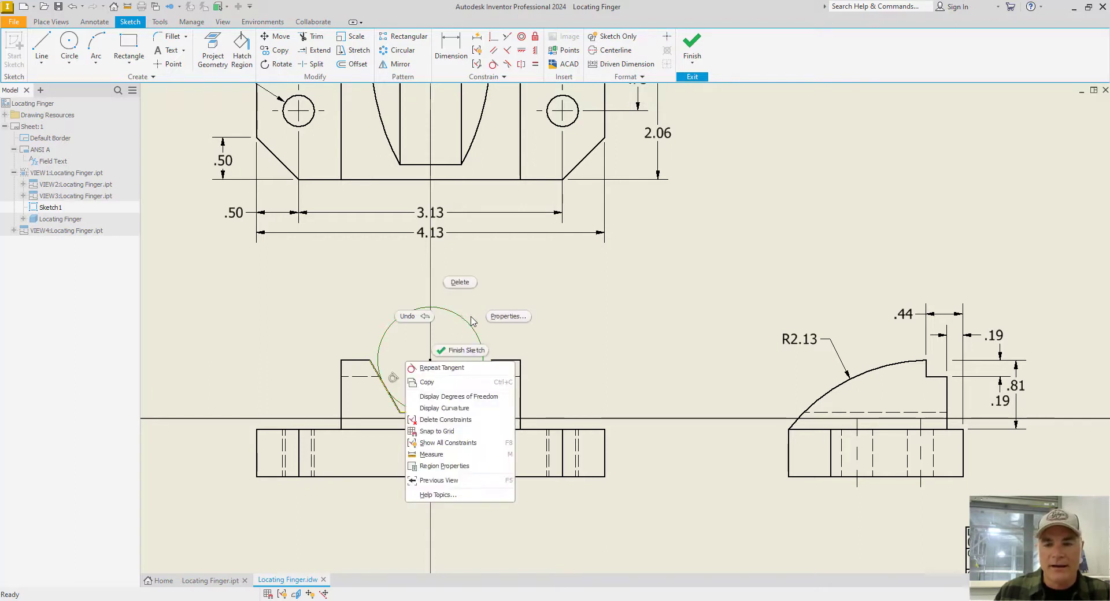
pyautogui.click(506, 317)
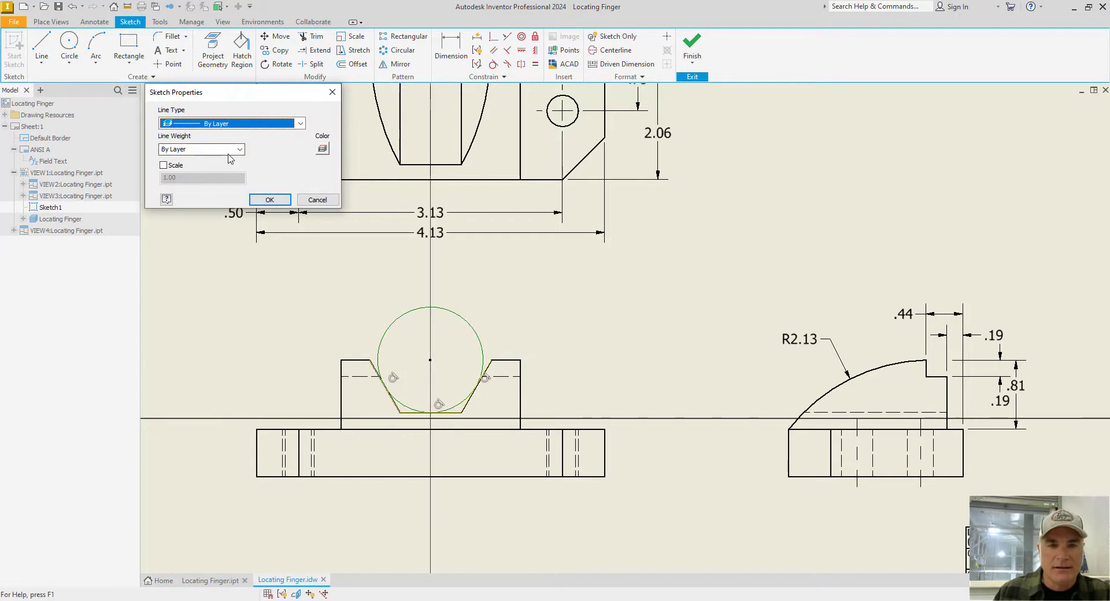
pyautogui.click(271, 125)
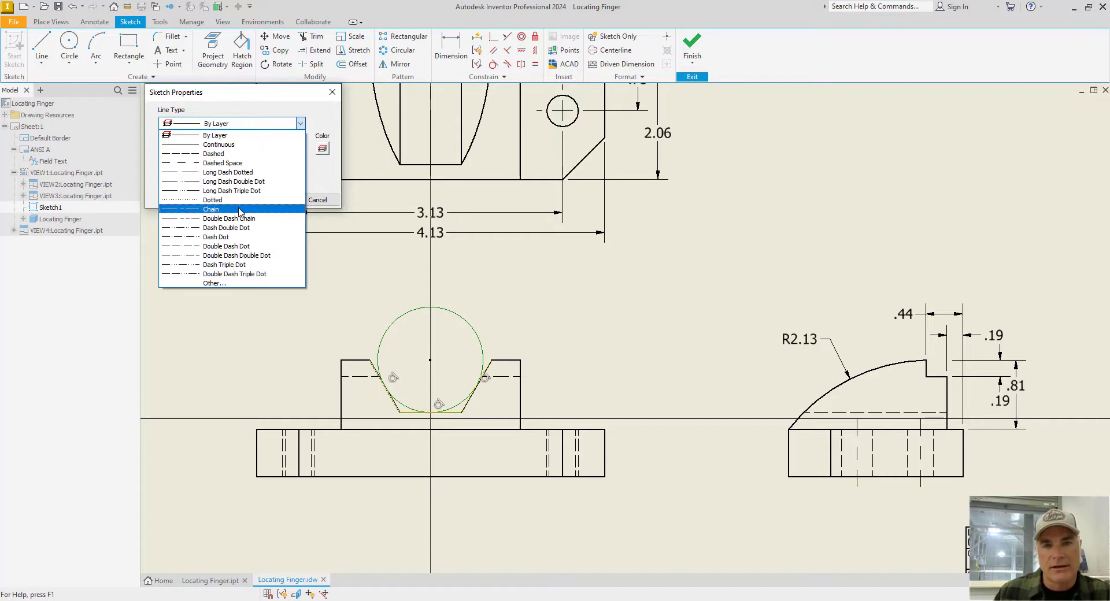
pyautogui.click(238, 209)
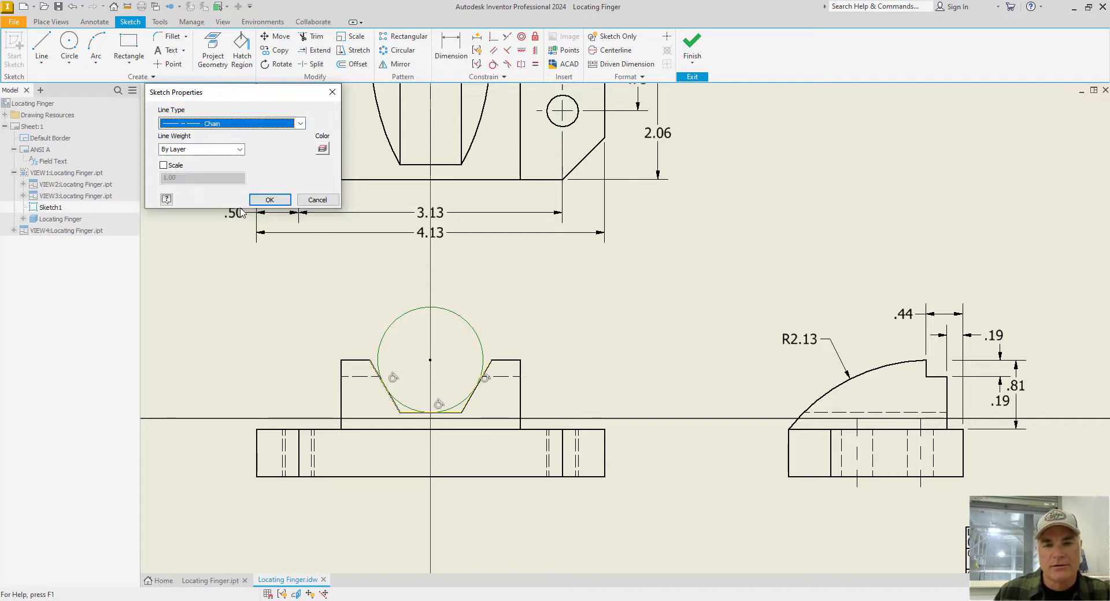
pyautogui.click(269, 200)
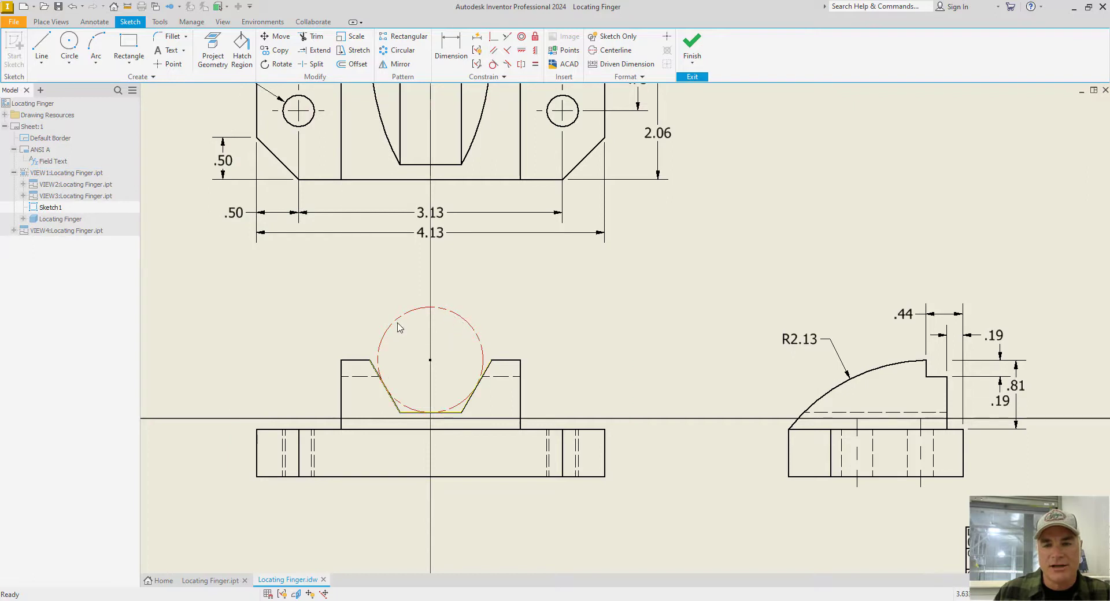
pyautogui.click(692, 49)
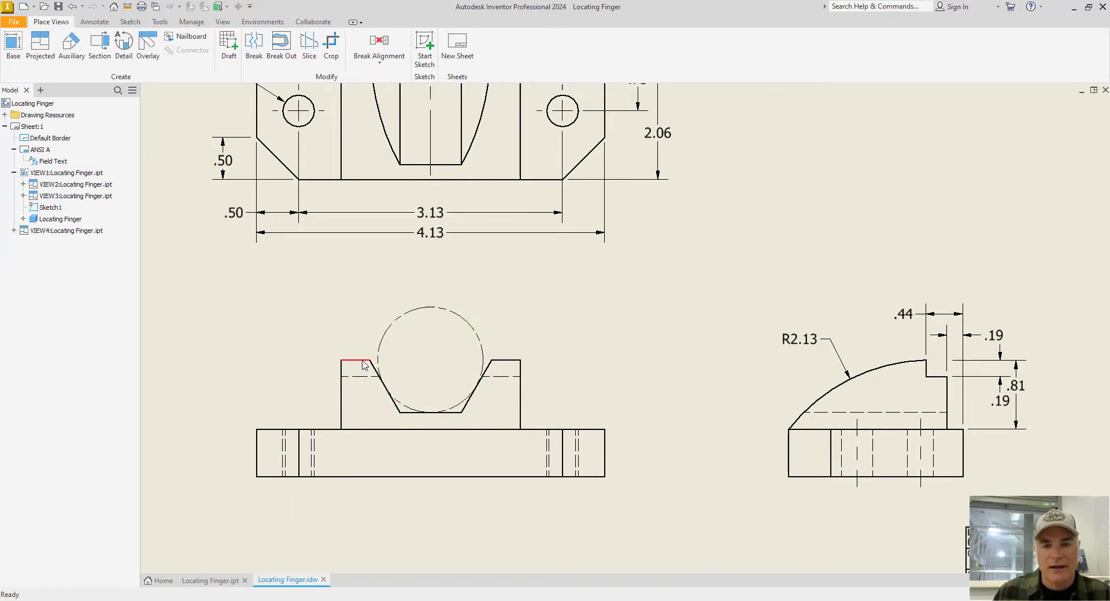
# Retrieve the Ø1.25 and 60° model dimensions into the front view and move Ø1.25 up-right of the circle.
pyautogui.rightClick(366, 394)
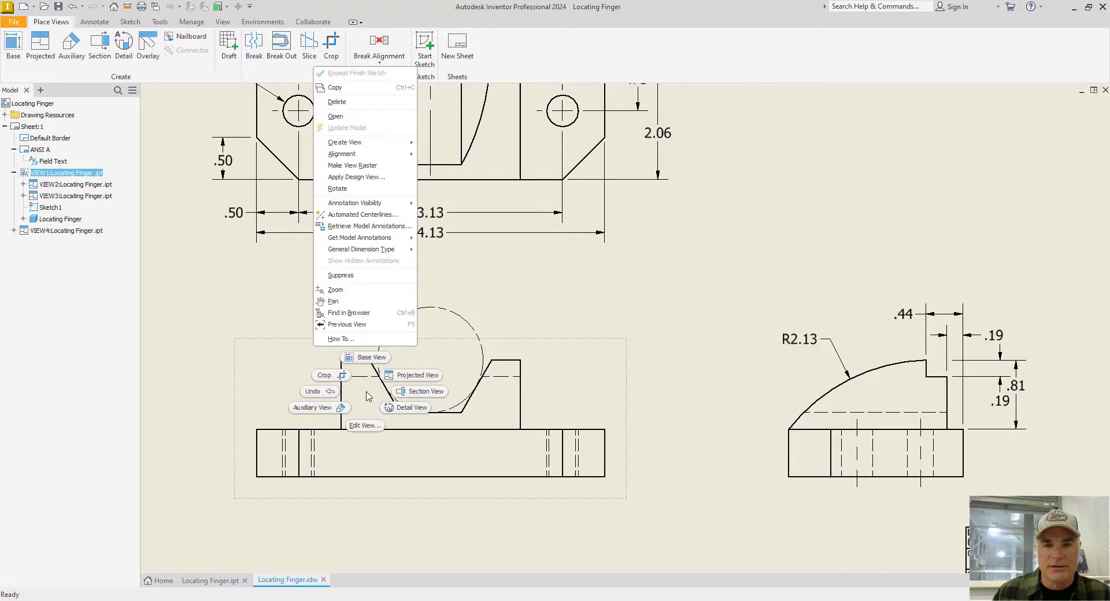
pyautogui.click(376, 229)
pyautogui.click(479, 345)
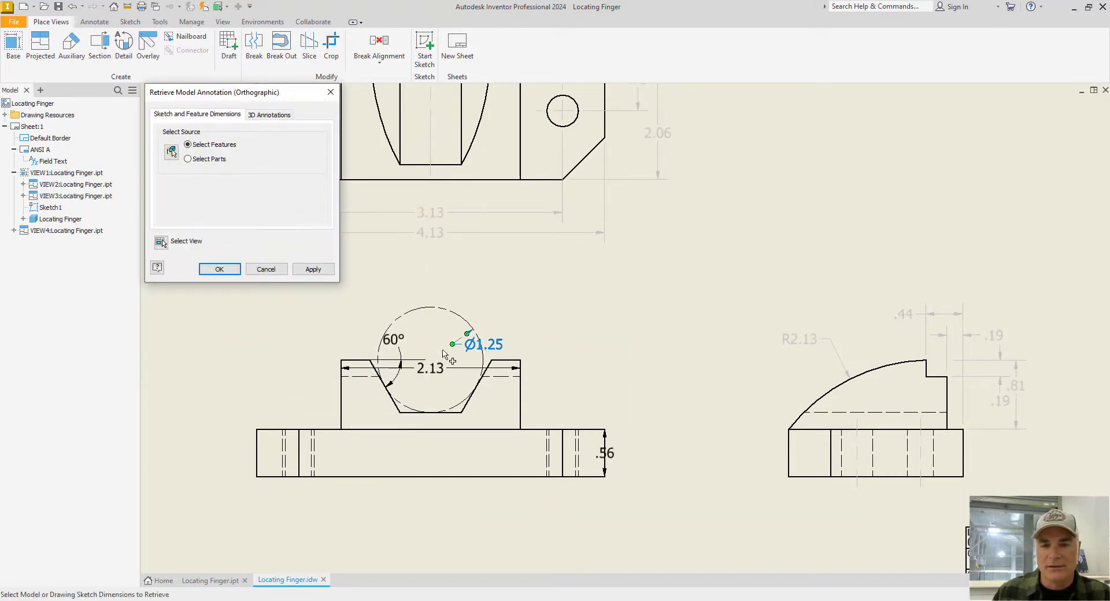
pyautogui.click(398, 346)
pyautogui.click(220, 269)
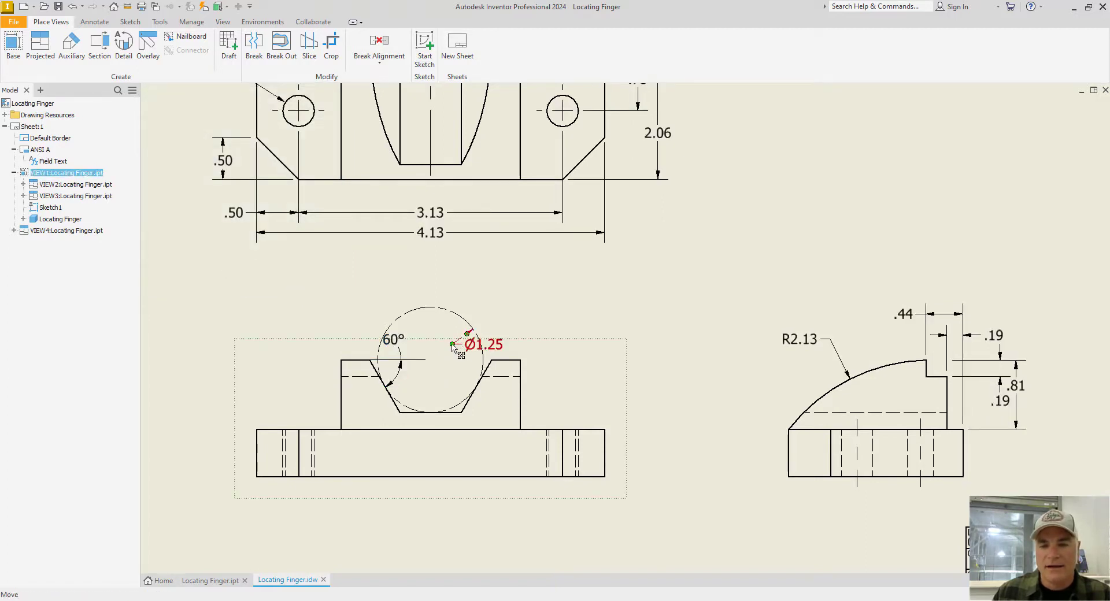
pyautogui.moveTo(462, 346); pyautogui.dragTo(495, 314)
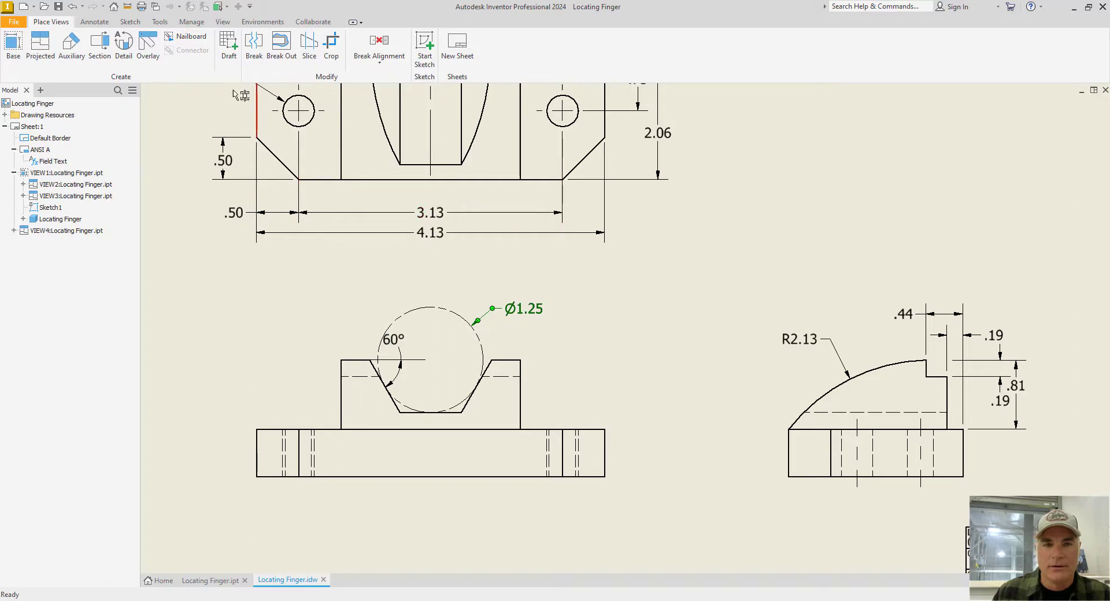
# Add a center mark to the Ø1.25 circle.
pyautogui.click(94, 22)
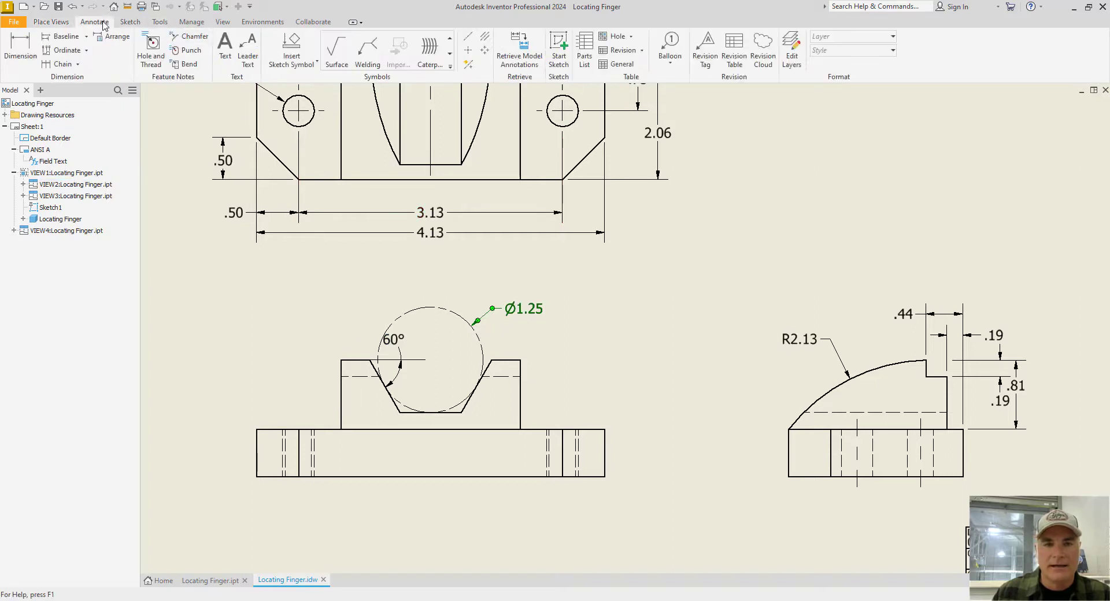
pyautogui.click(468, 50)
pyautogui.click(435, 311)
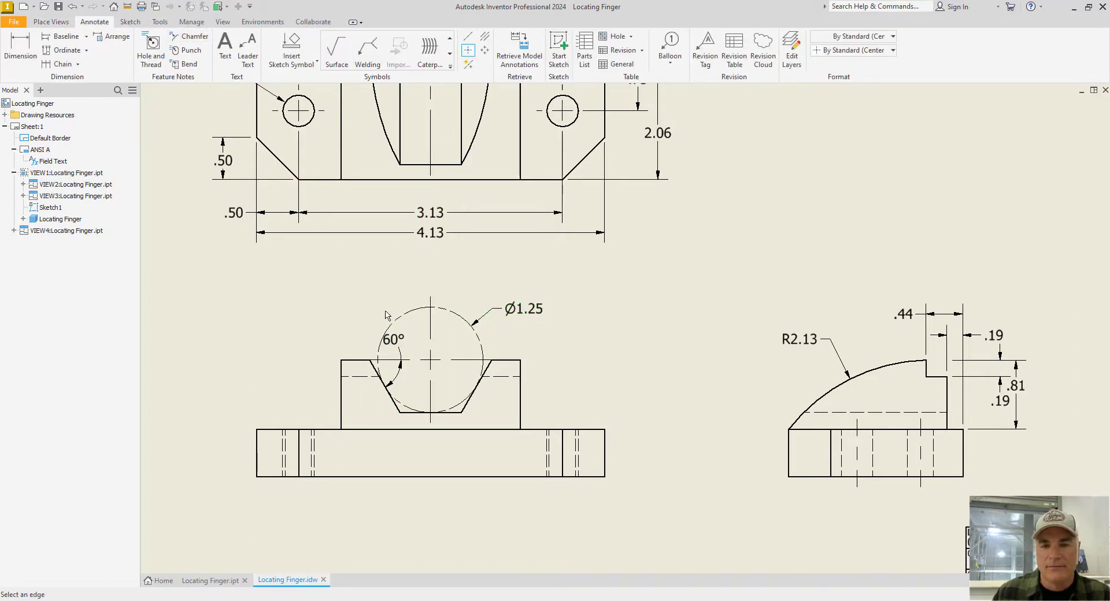
pyautogui.press('Escape')
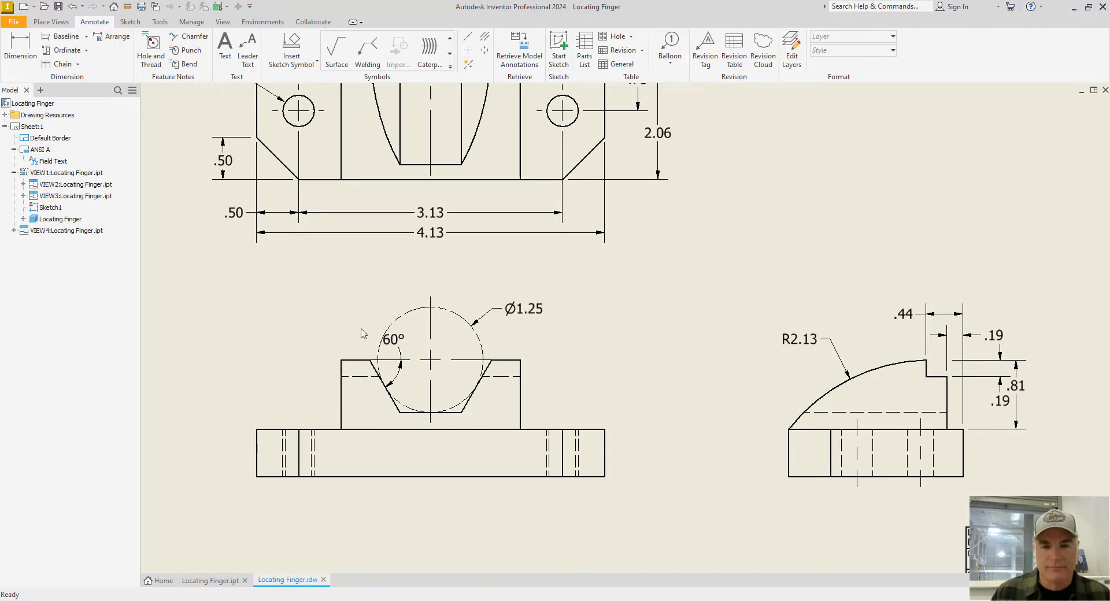
# Retrieve the 2.13 groove-width dimension, place it above the part and adjust its extension lines.
pyautogui.rightClick(363, 333)
pyautogui.click(363, 346)
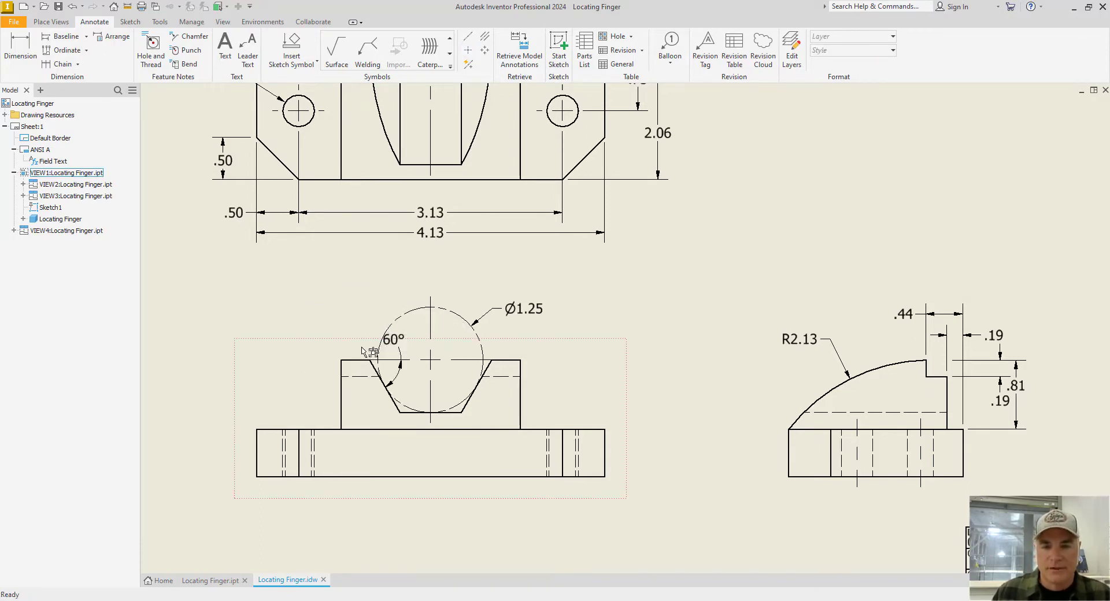
pyautogui.rightClick(364, 352)
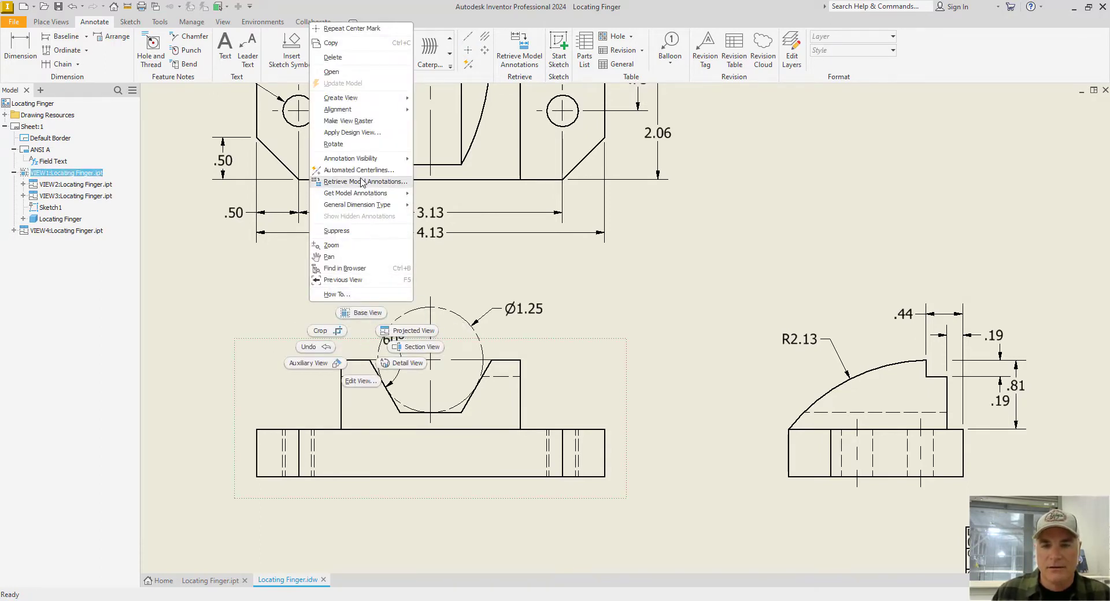
pyautogui.click(363, 182)
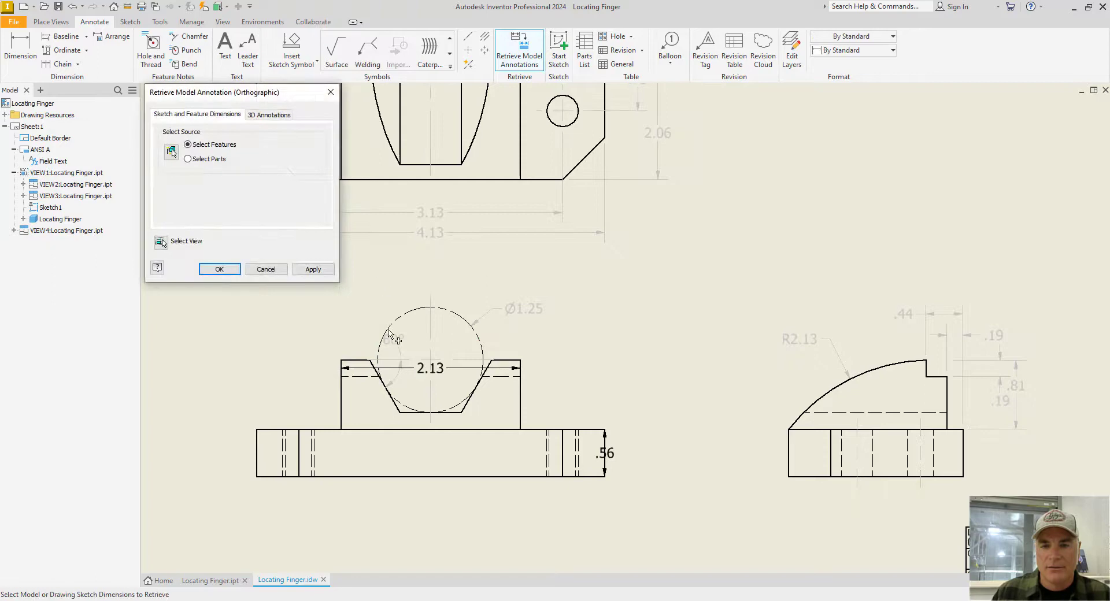
pyautogui.click(219, 269)
pyautogui.moveTo(425, 369); pyautogui.dragTo(422, 272)
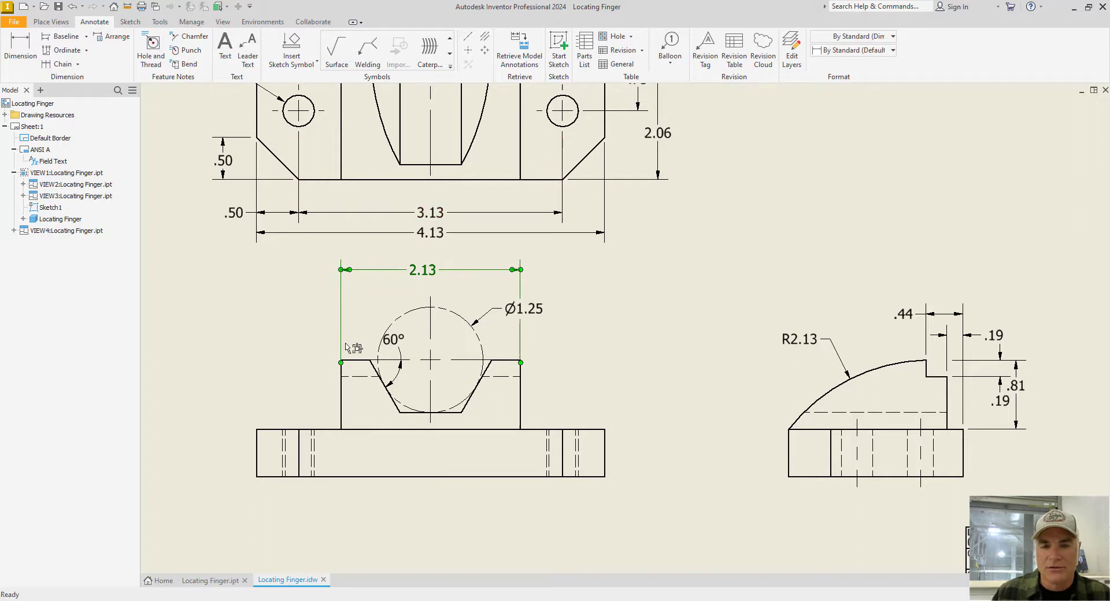
pyautogui.moveTo(341, 364); pyautogui.dragTo(341, 354)
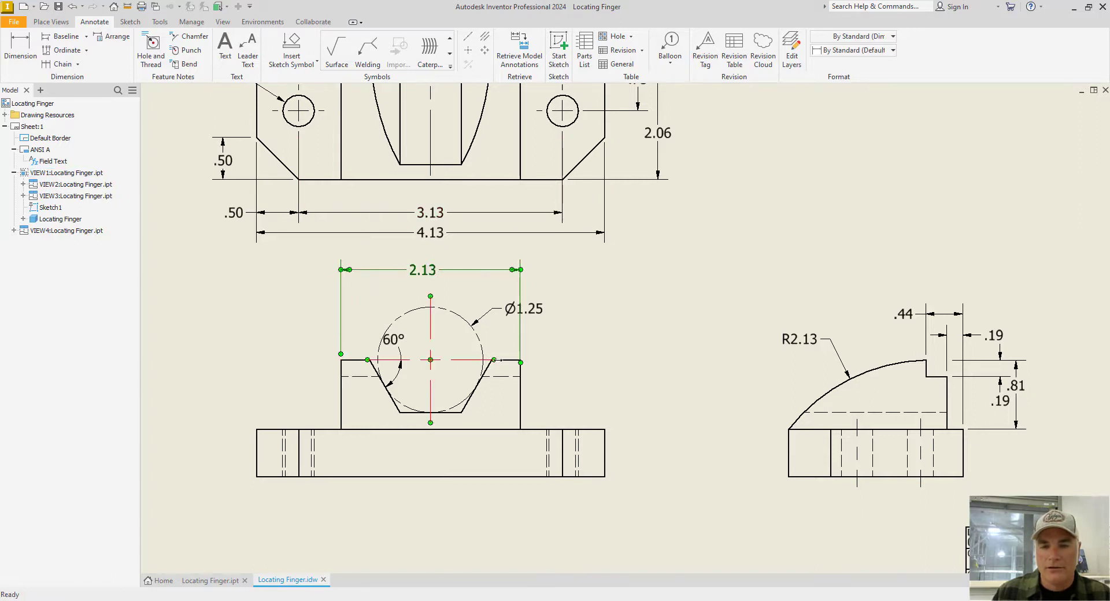
pyautogui.moveTo(521, 363); pyautogui.dragTo(520, 354)
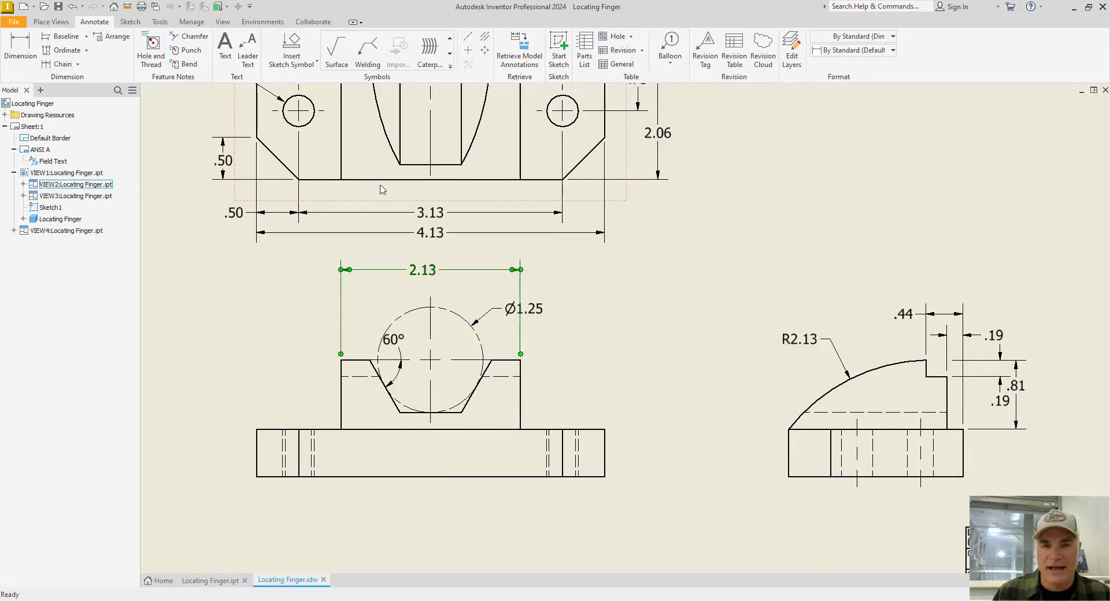
# Add the 1.06 dimension from the circle's centerline to the block's left edge, nudging 2.13 higher.
pyautogui.click(20, 49)
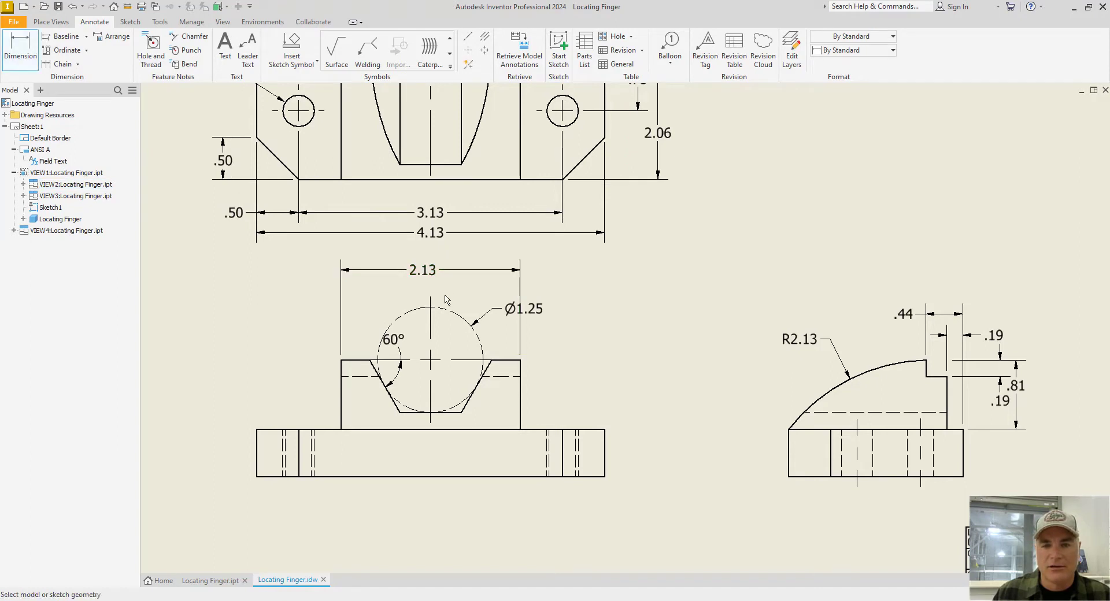
pyautogui.click(432, 315)
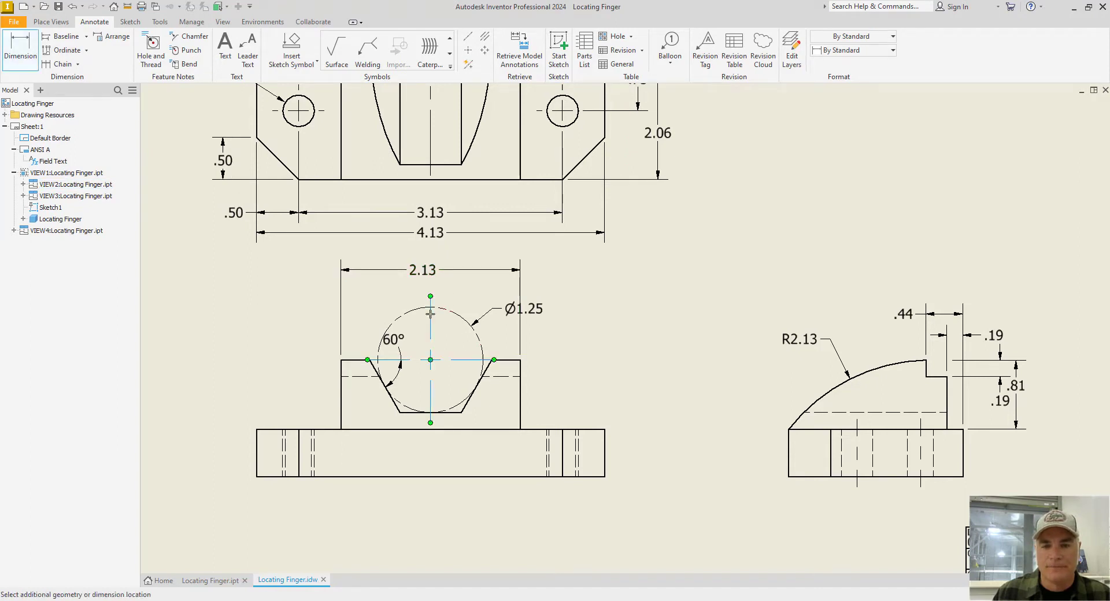
pyautogui.click(342, 373)
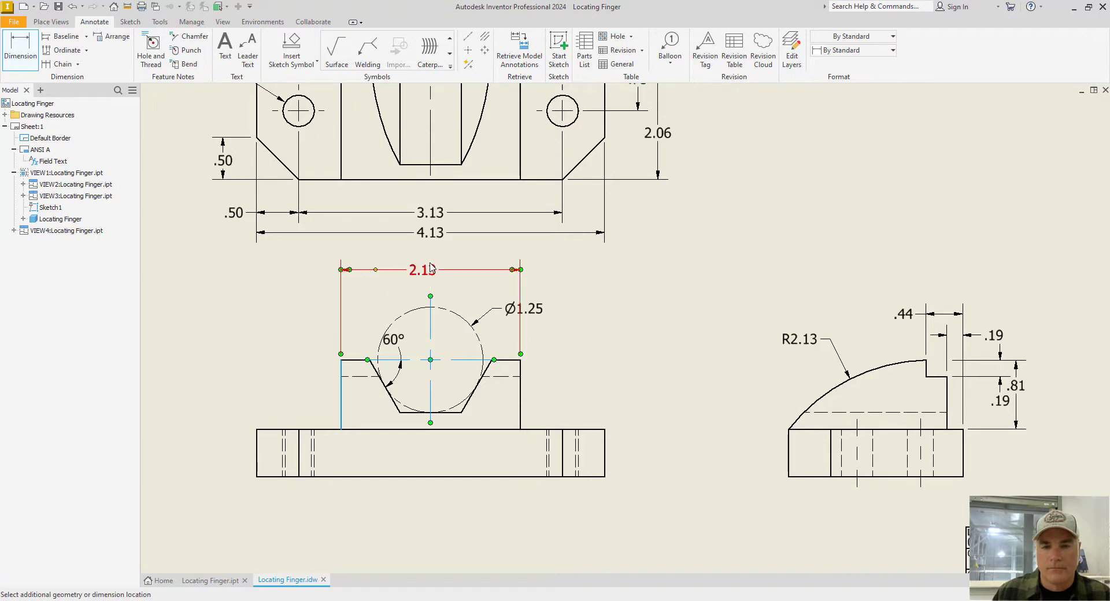
pyautogui.click(399, 269)
pyautogui.click(413, 294)
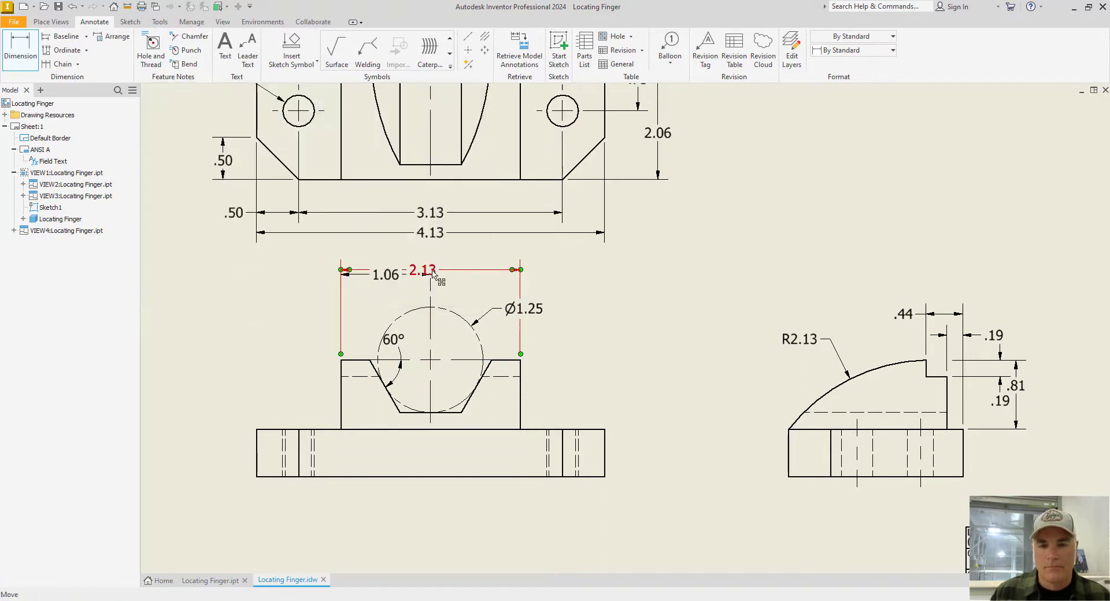
pyautogui.moveTo(439, 270); pyautogui.dragTo(435, 263)
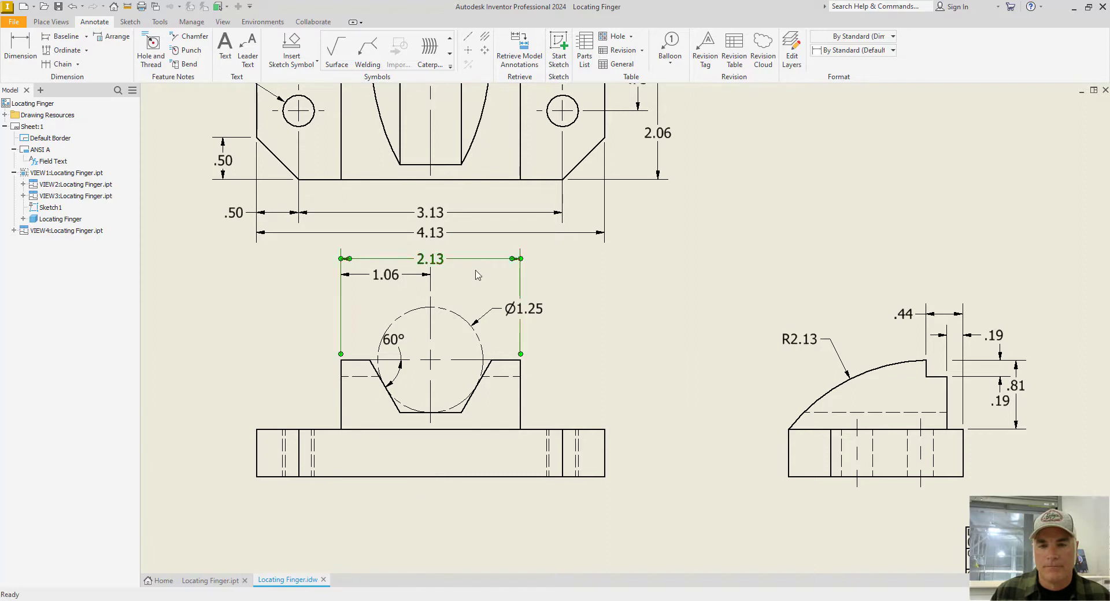
pyautogui.press('Escape')
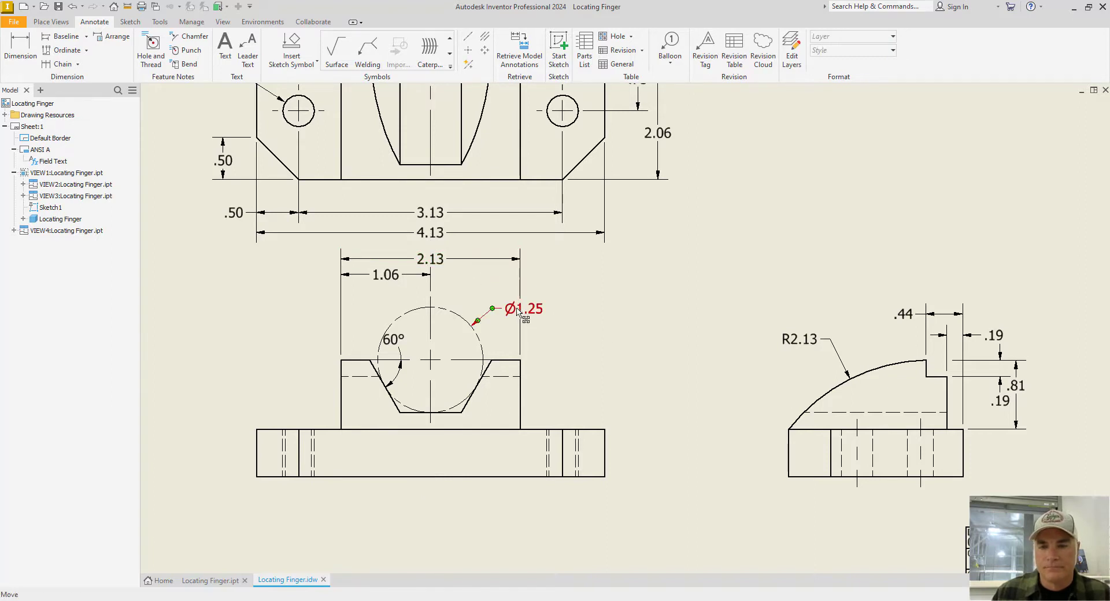
# Reposition Ø1.25 above the circle and the 60° angle inside the V-groove.
pyautogui.moveTo(495, 308); pyautogui.dragTo(469, 292)
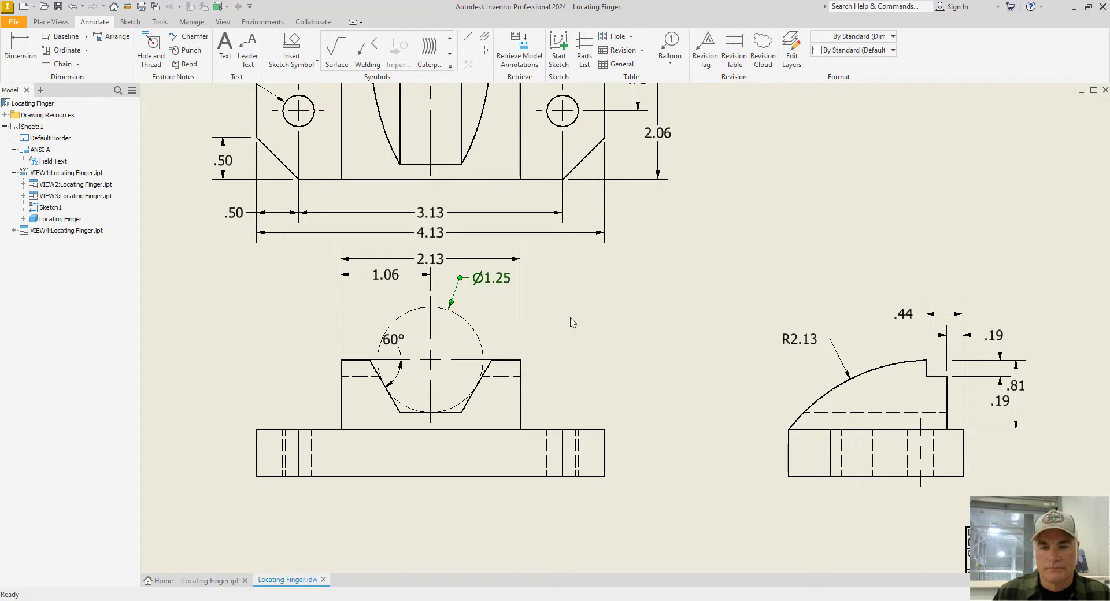
pyautogui.moveTo(386, 329); pyautogui.dragTo(405, 374)
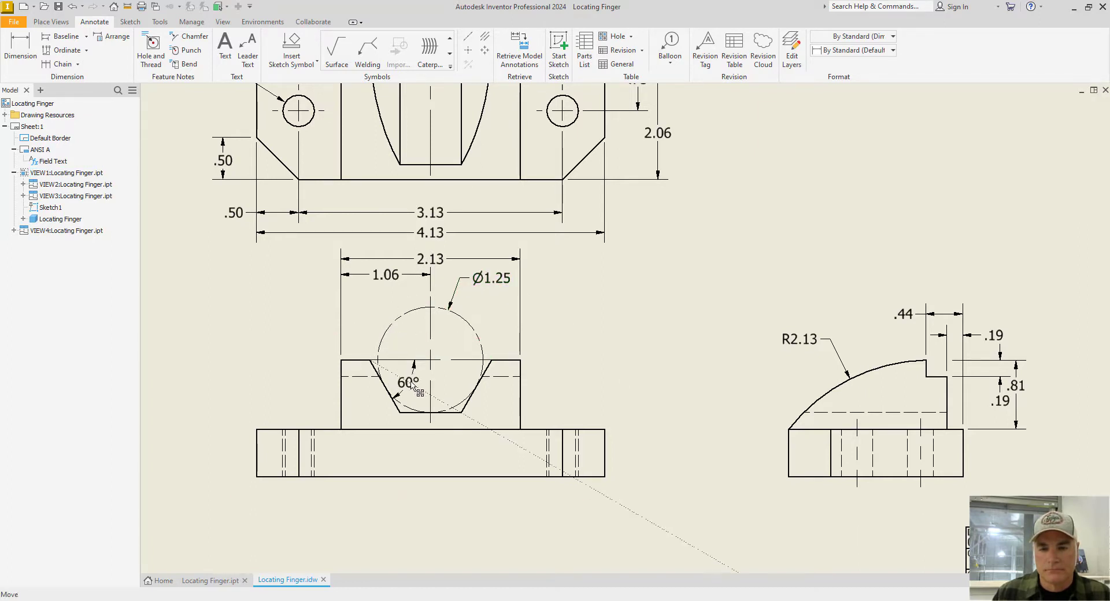
pyautogui.click(269, 316)
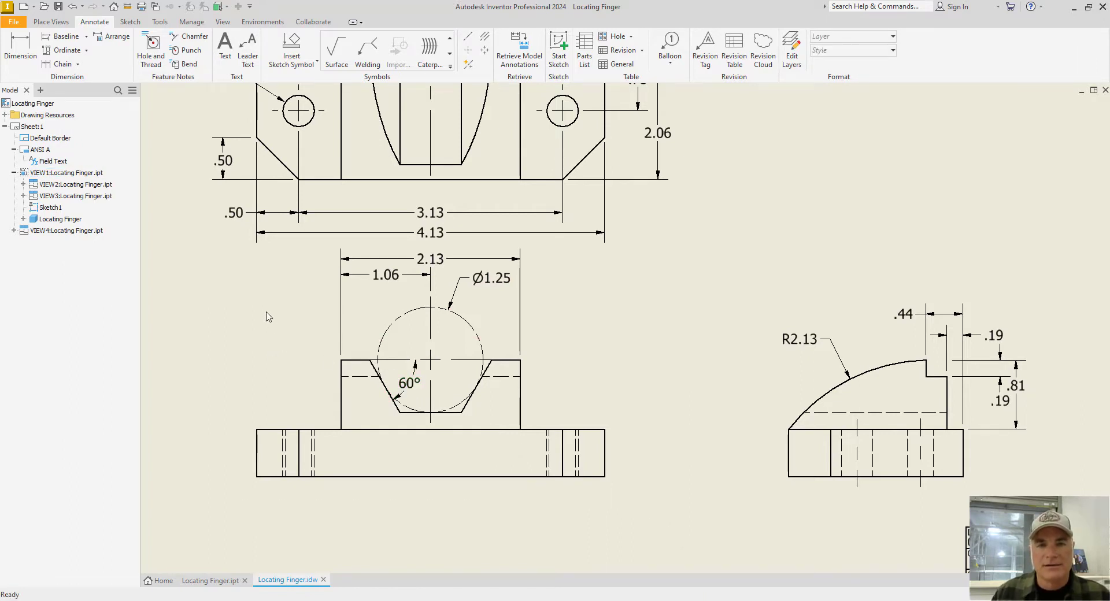